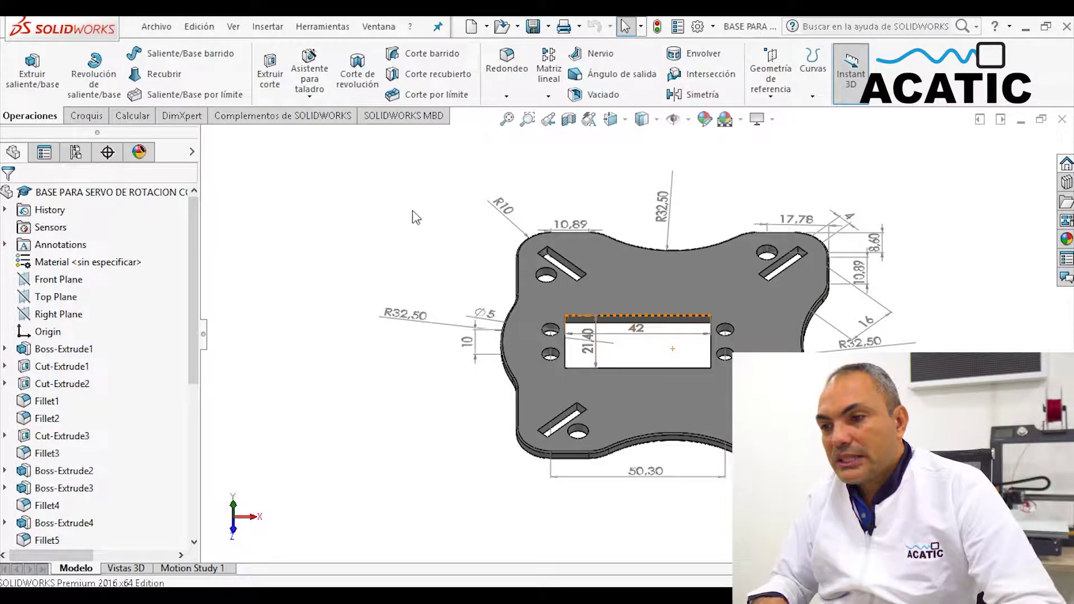
# Export the servo base part as an STL file named BASE PARA SERVO DE ROTACION CONTINUA in the PIEZAS SOLIDWORK folder.
pyautogui.click(549, 31)
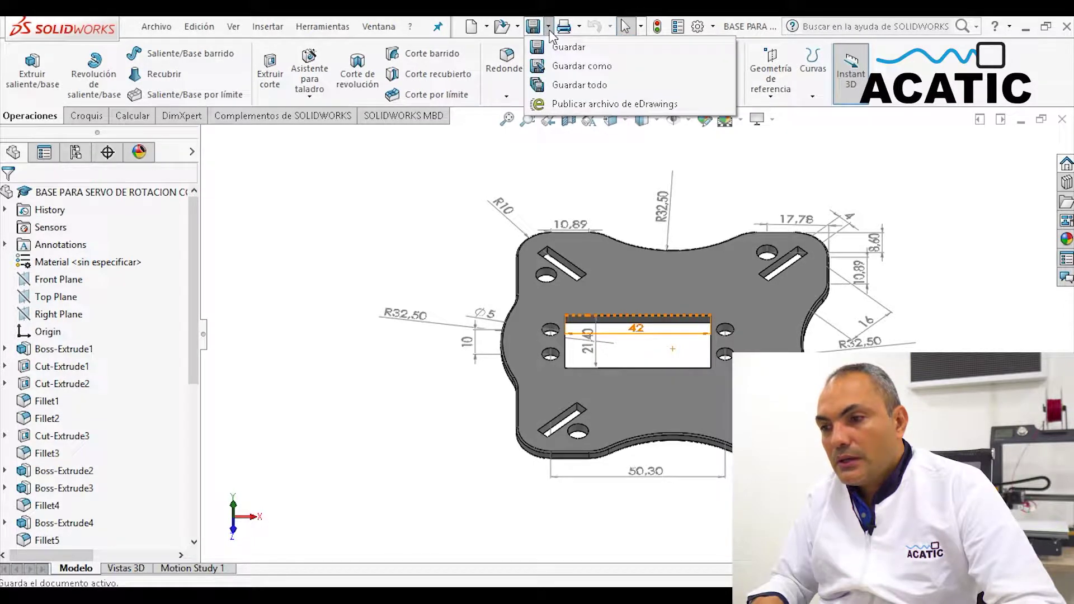
pyautogui.click(569, 66)
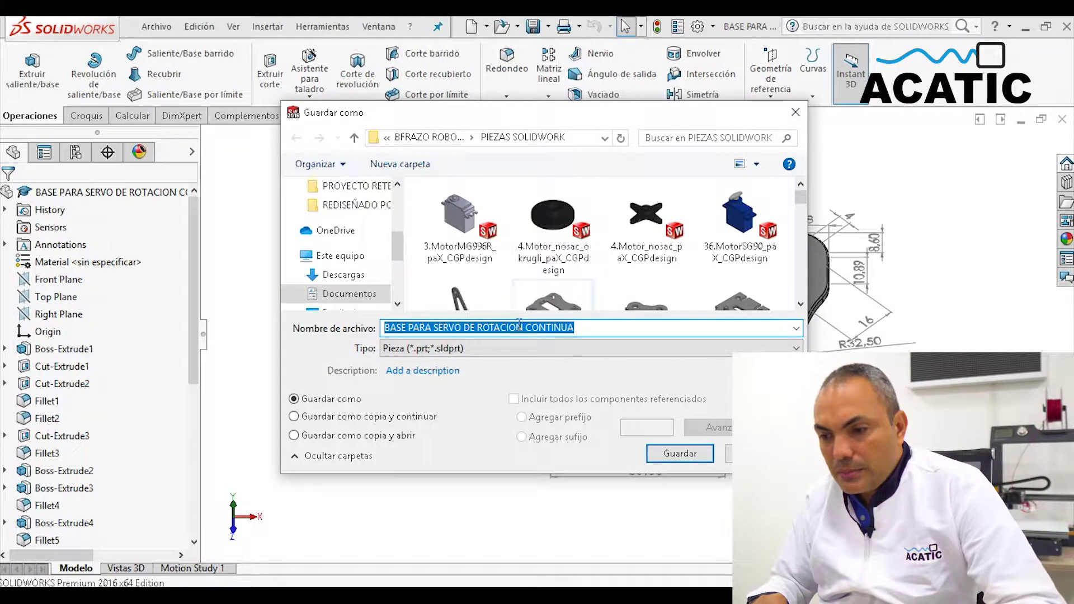
pyautogui.click(506, 347)
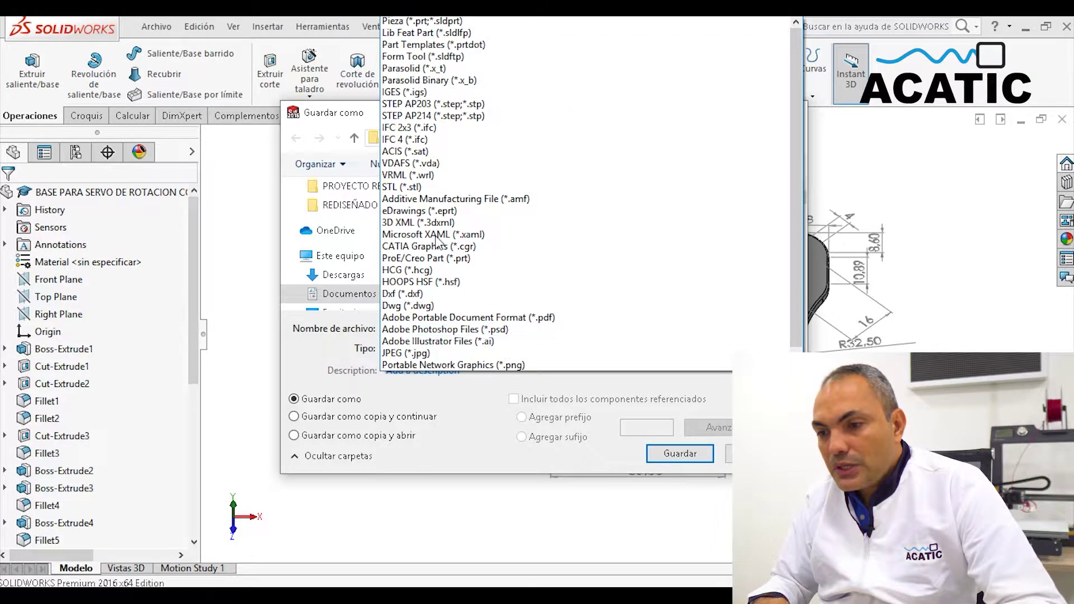
pyautogui.click(430, 187)
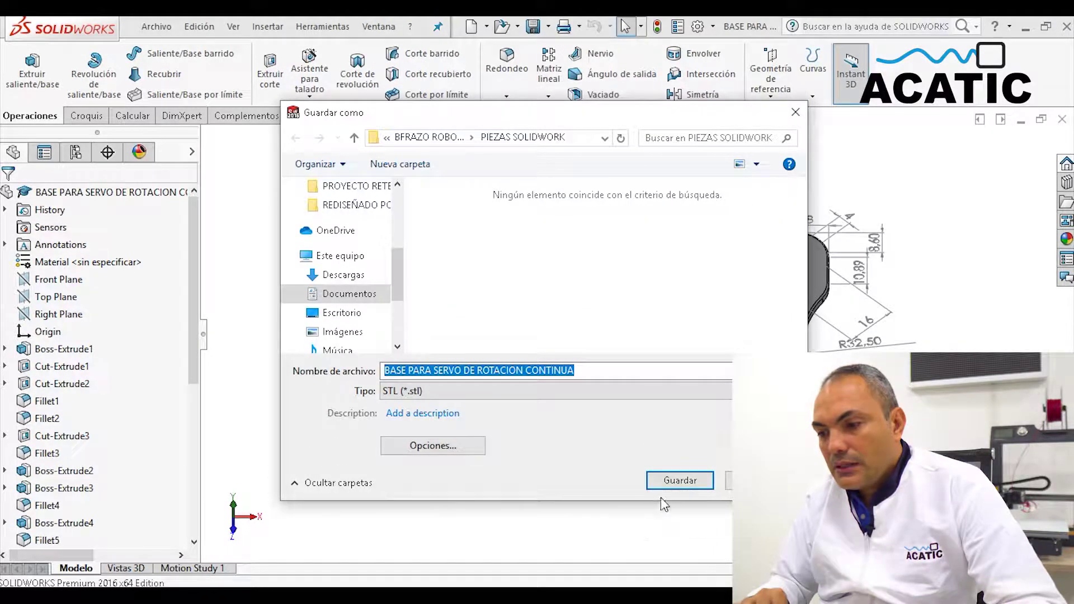
pyautogui.click(680, 480)
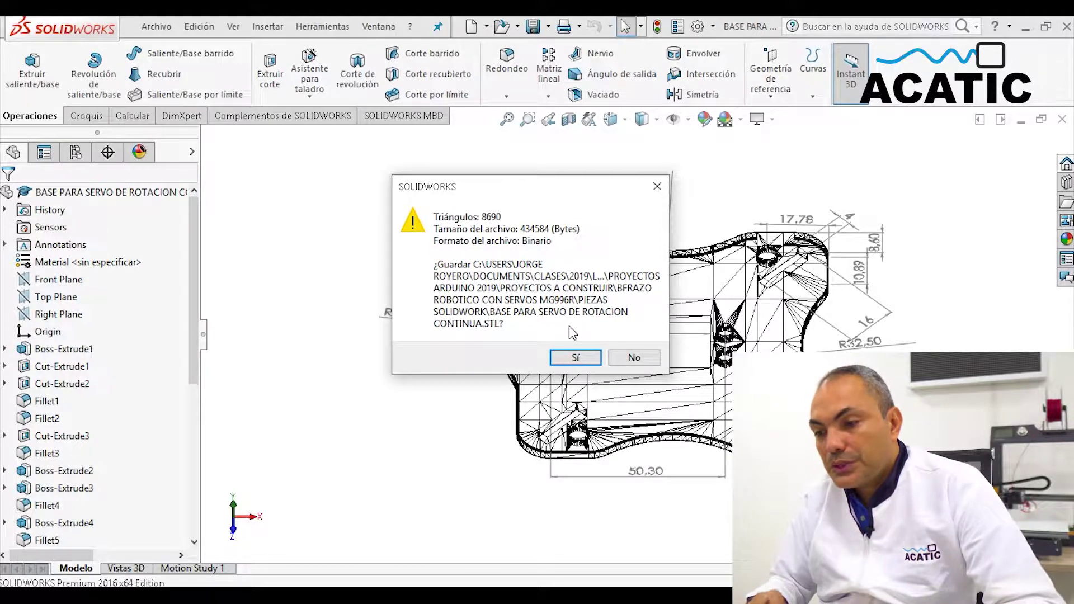
pyautogui.click(574, 358)
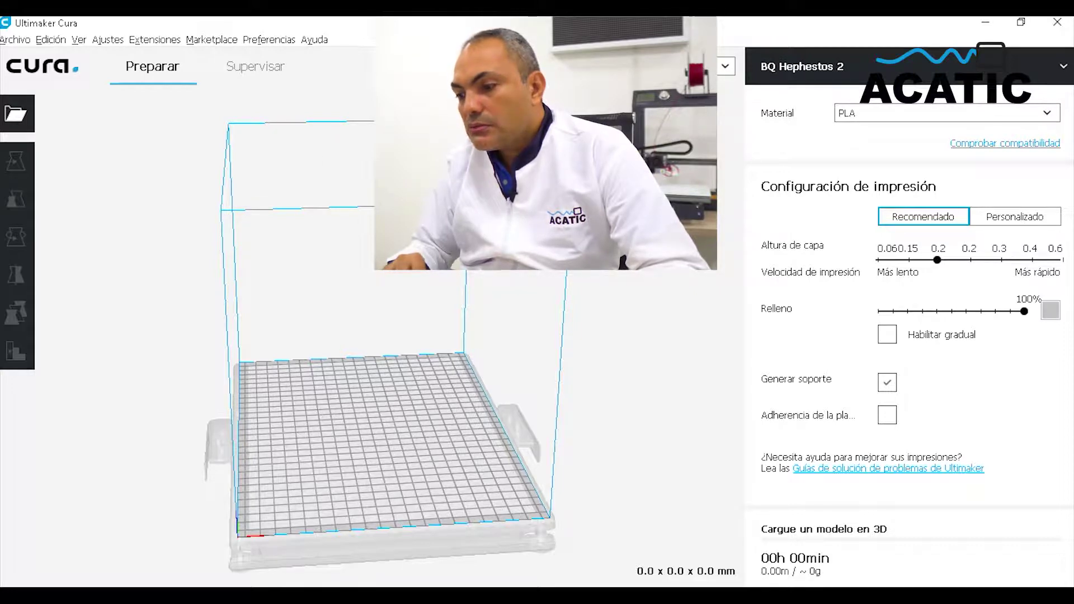
# Switch to Ultimaker Cura, view its version information and check the list of configured printers.
pyautogui.click(287, 40)
pyautogui.click(314, 40)
pyautogui.click(314, 40)
pyautogui.click(343, 111)
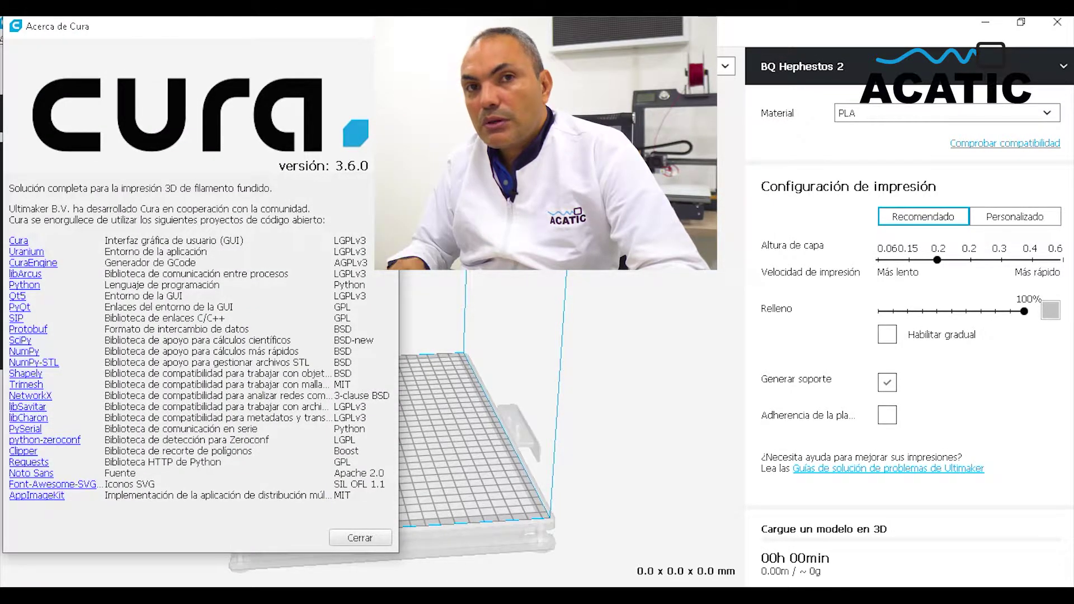
pyautogui.press('Escape')
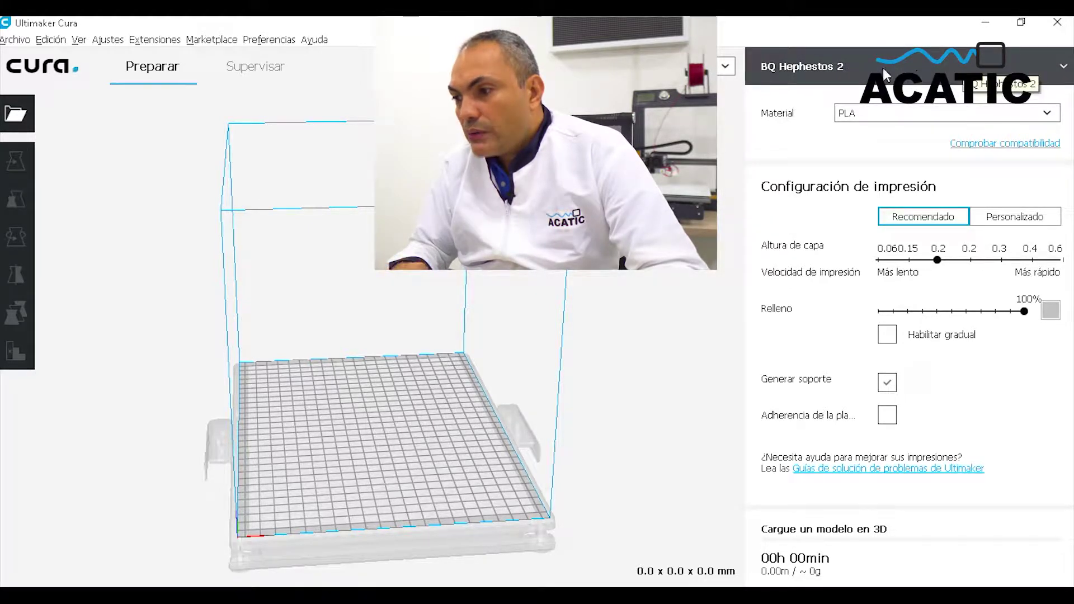
pyautogui.click(1062, 68)
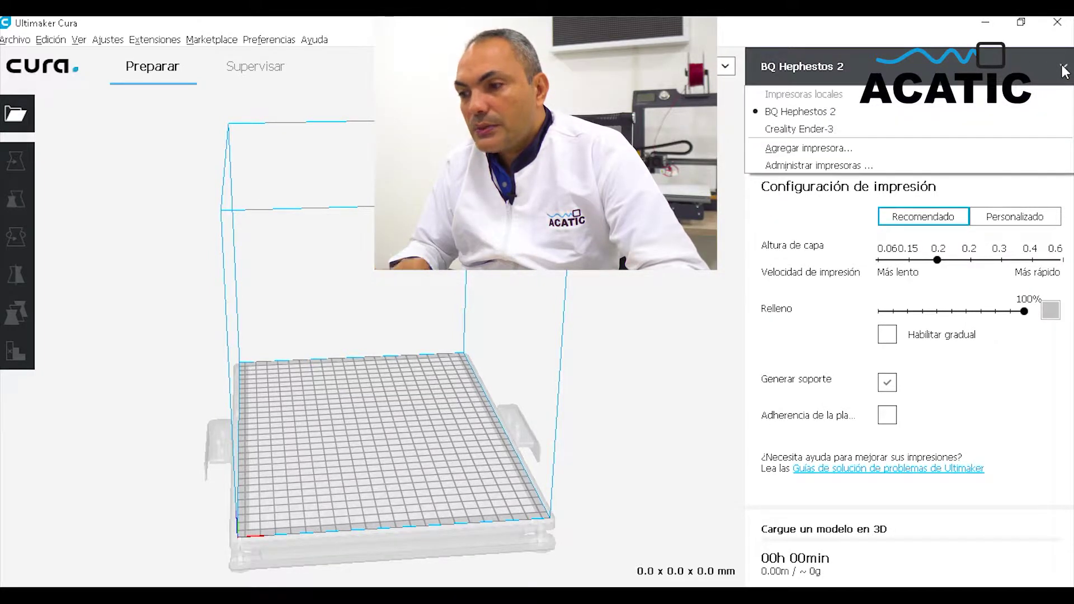
pyautogui.press('Escape')
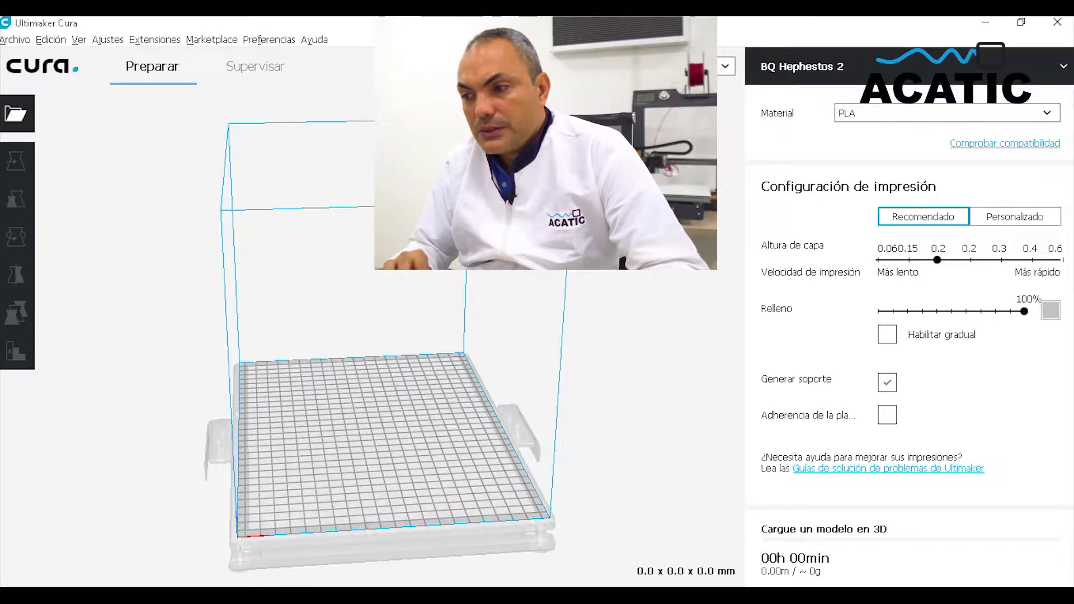
# Load the BASE PARA SERVO DE ROTACION CONTINUA model from the PIEZAS SOLIDWORK folder inside BFRAZO ROBOTICO CON SERVOS MG996R.
pyautogui.click(23, 45)
pyautogui.click(59, 74)
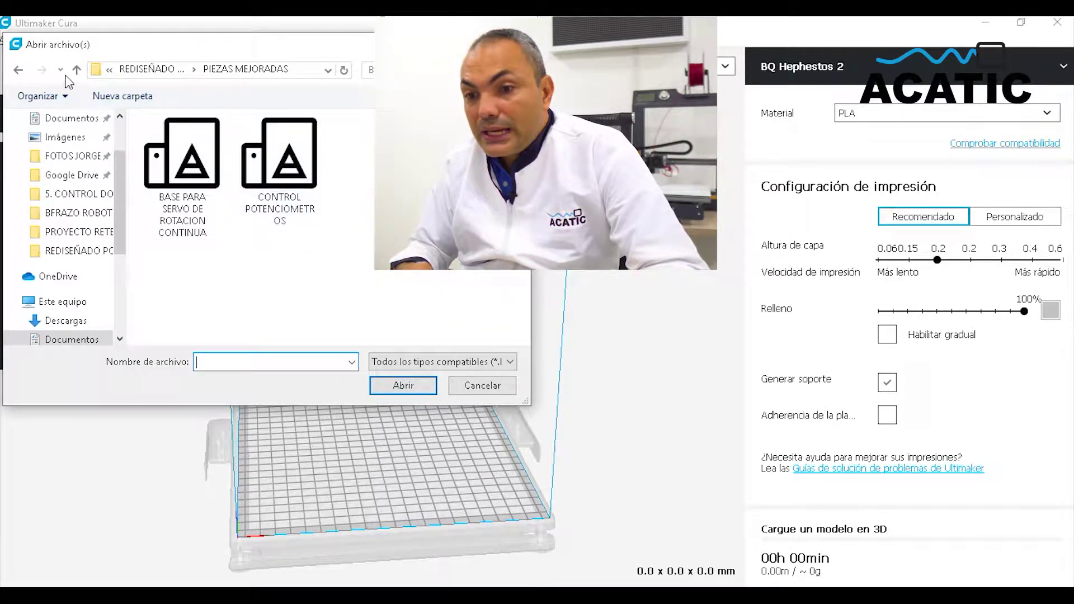
pyautogui.click(76, 70)
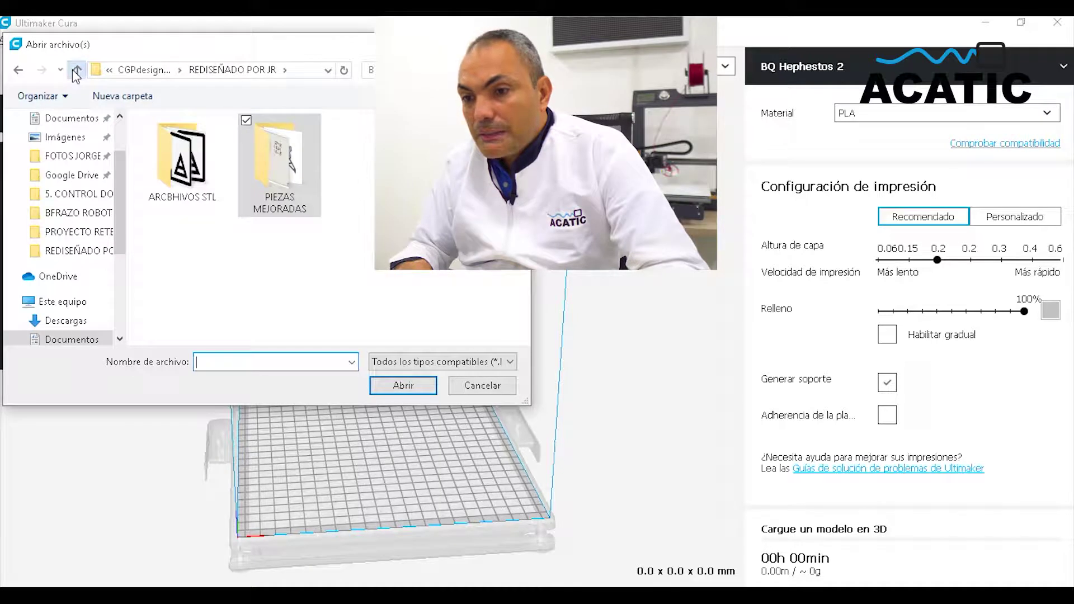
pyautogui.click(76, 71)
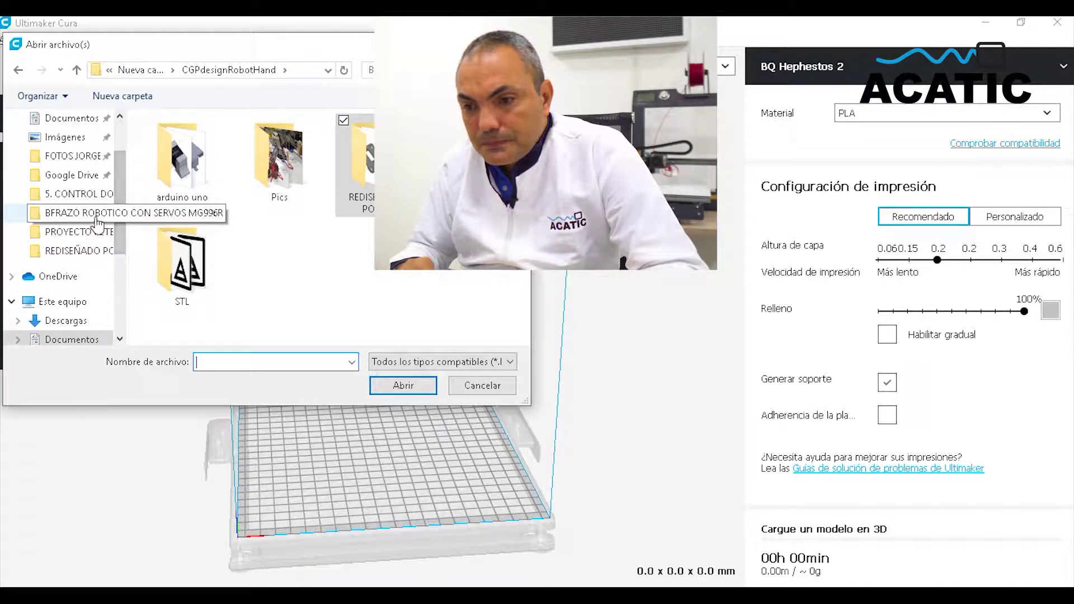
pyautogui.click(89, 213)
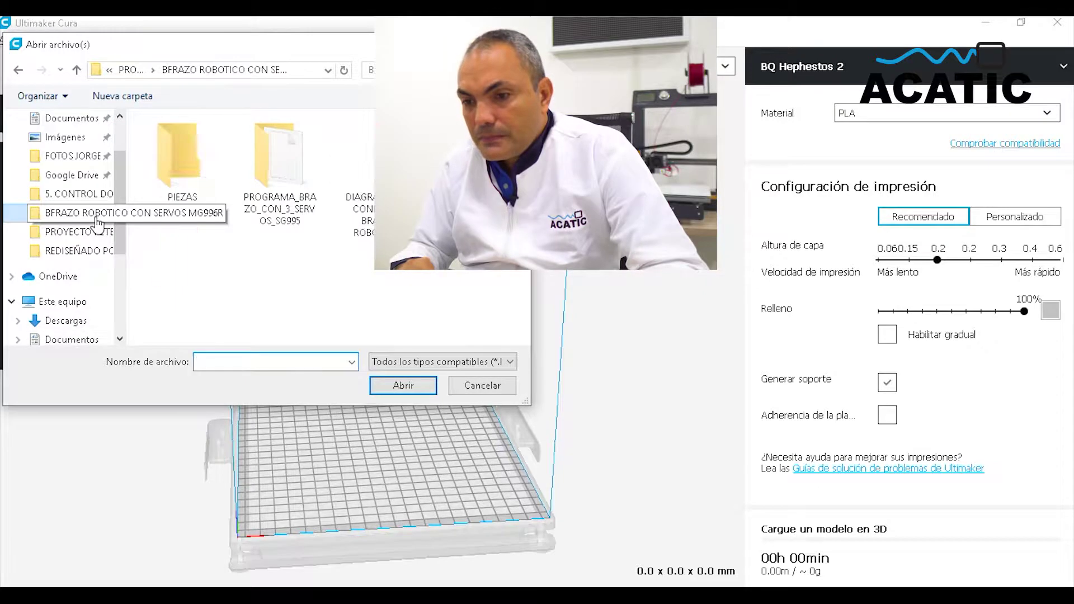
pyautogui.doubleClick(193, 182)
pyautogui.click(198, 177)
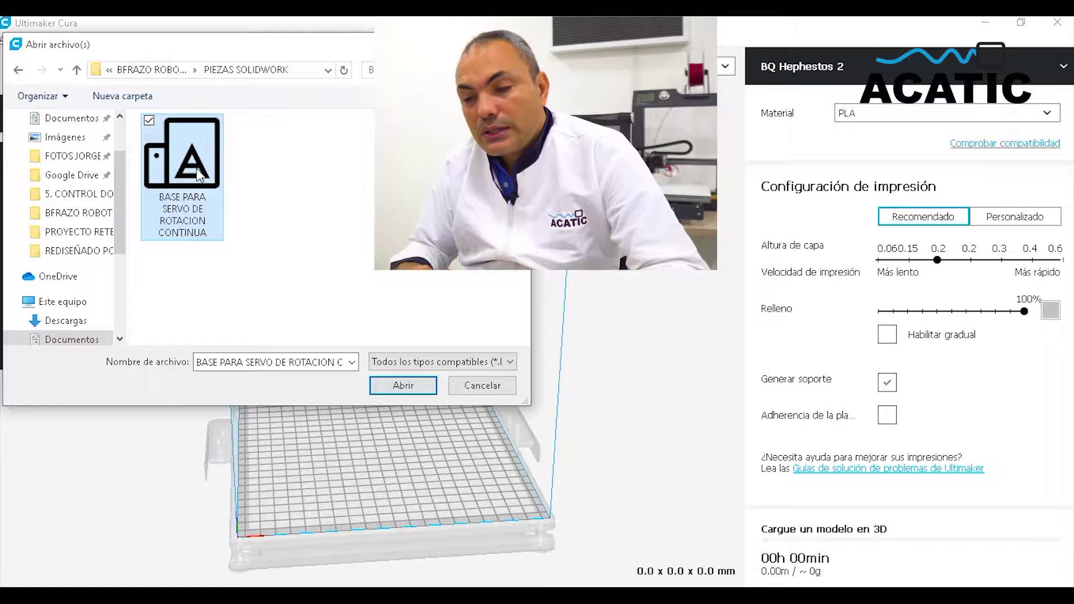
pyautogui.click(400, 389)
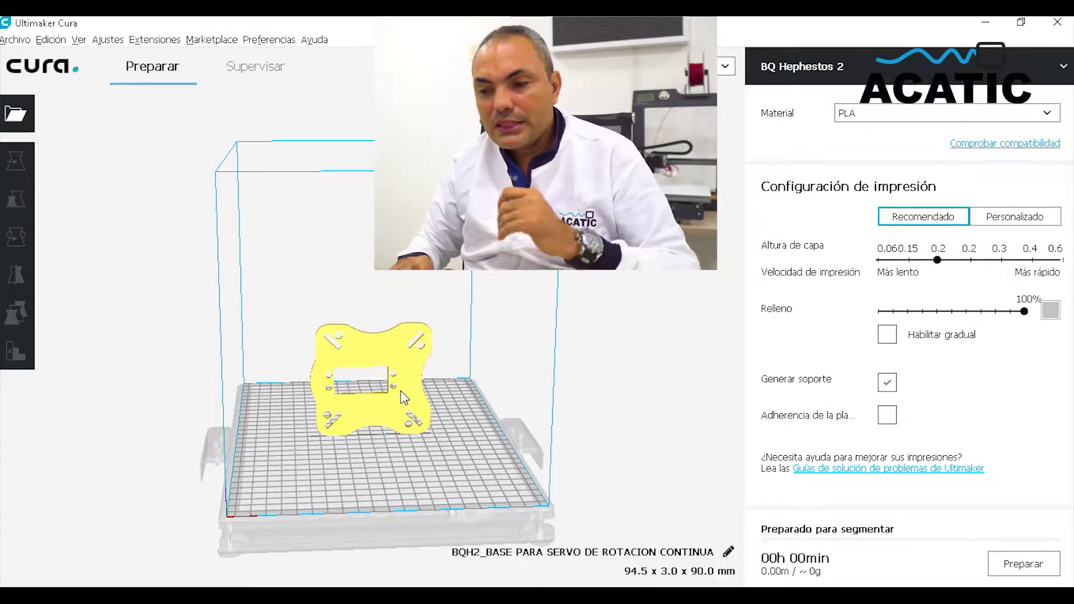
# Examine how the imported servo base sits on the build plate, from near and far and from different angles.
pyautogui.click(381, 357)
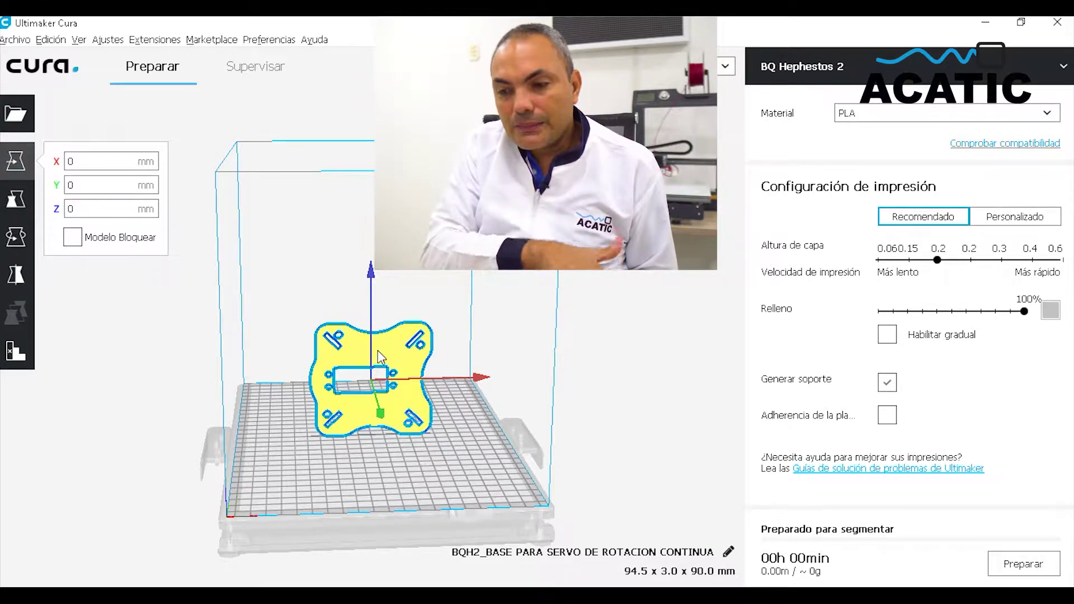
pyautogui.press('Left')
pyautogui.press('Left')
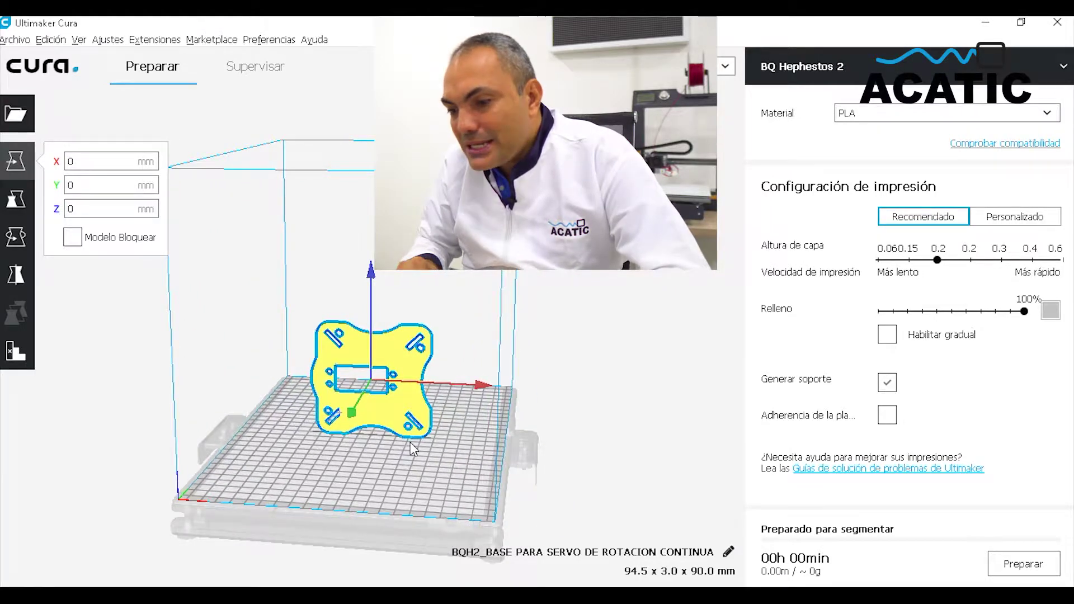
pyautogui.scroll(-3, 411, 441)
pyautogui.scroll(5, 397, 384)
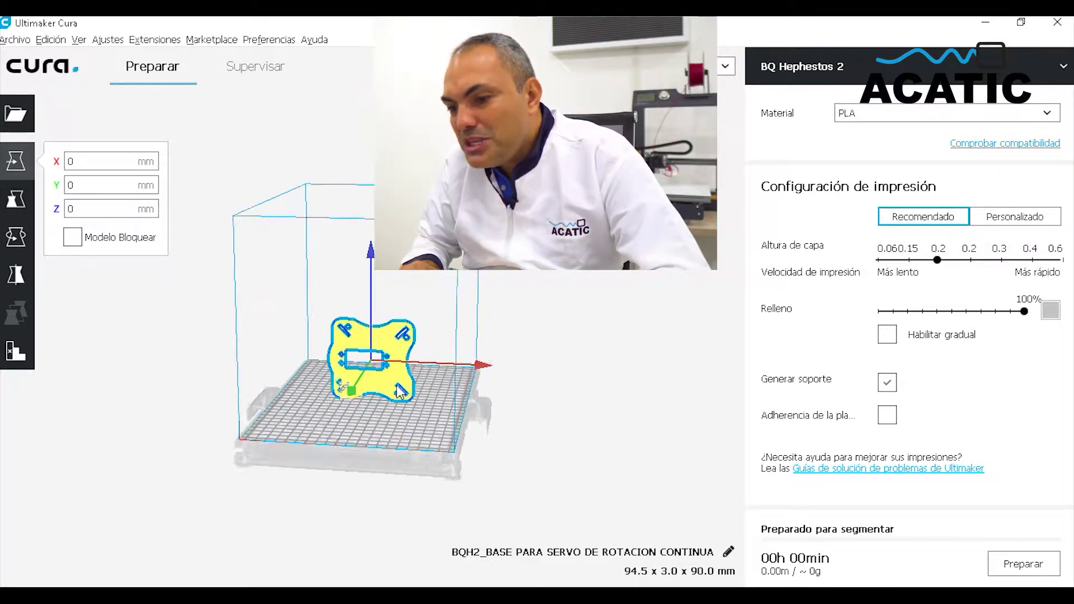
pyautogui.scroll(2, 439, 498)
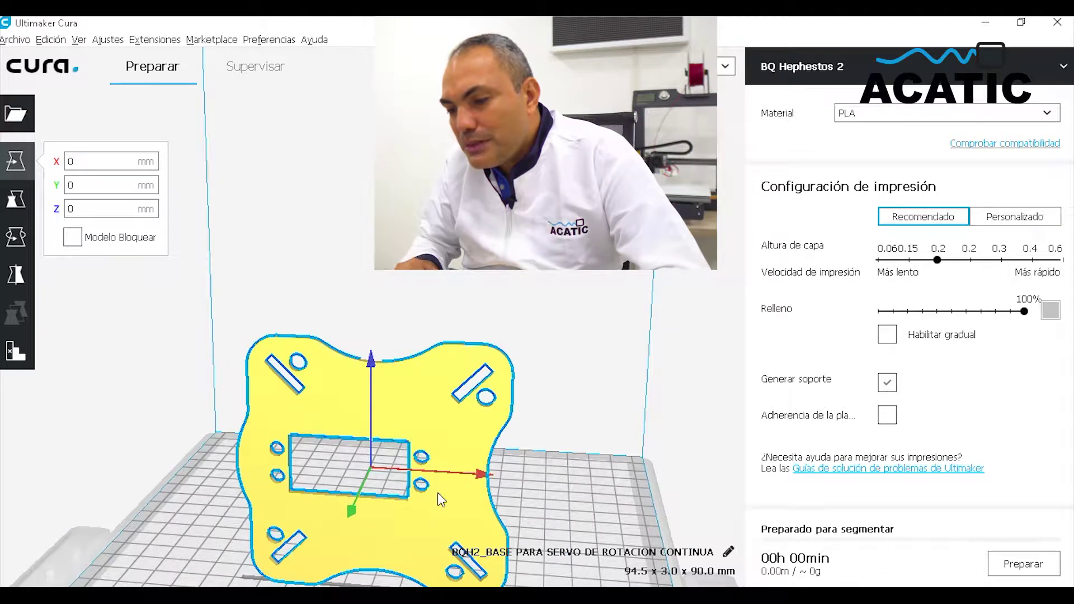
pyautogui.scroll(-3, 436, 506)
pyautogui.scroll(2, 434, 515)
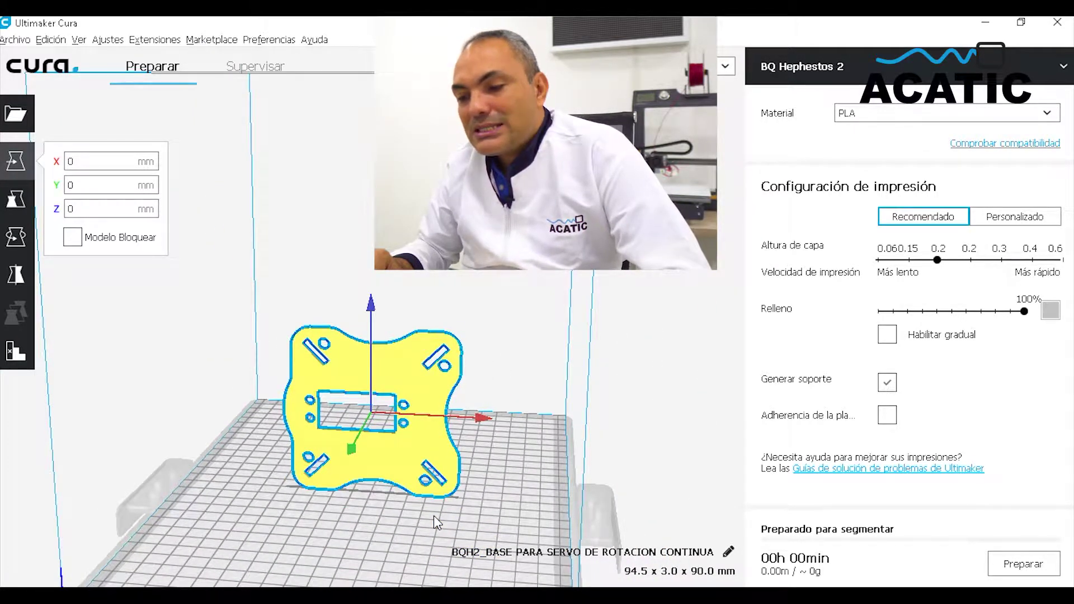
pyautogui.press('Down')
pyautogui.press('Down')
pyautogui.press('Down')
pyautogui.press('Down')
pyautogui.press('Down')
pyautogui.press('Down')
pyautogui.press('Down')
pyautogui.press('Down')
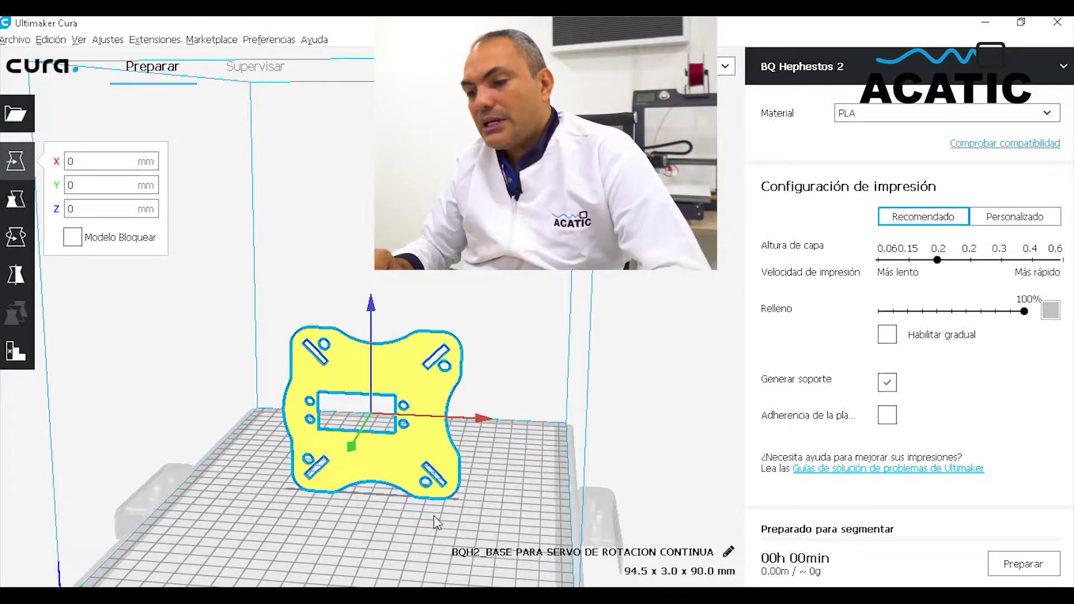
# Rotate the servo base 90° about the X axis so it lies flat on the build plate.
pyautogui.press('Left')
pyautogui.press('Left')
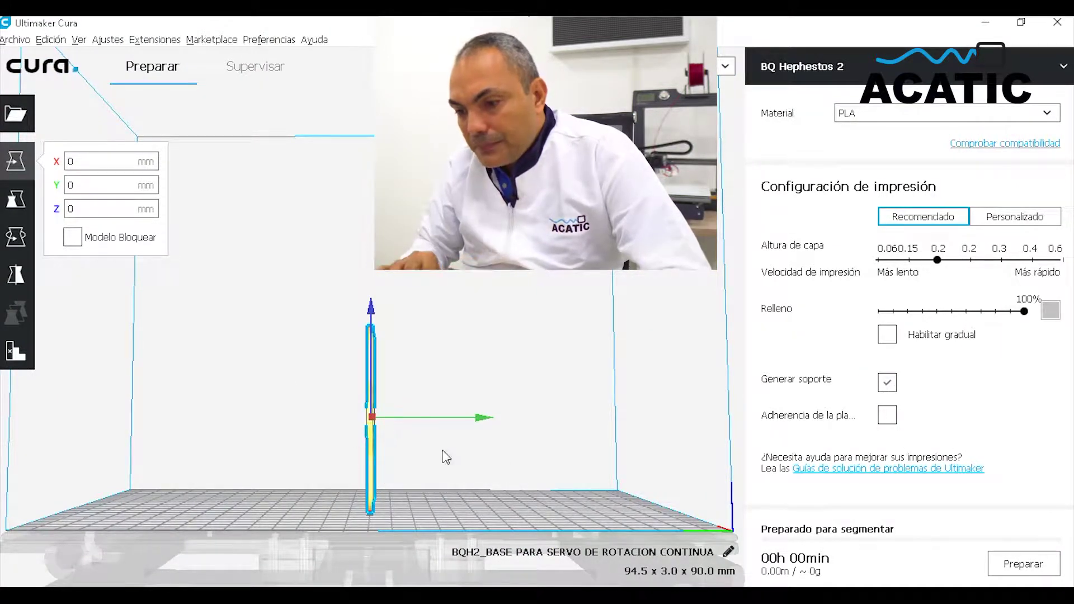
pyautogui.click(508, 470)
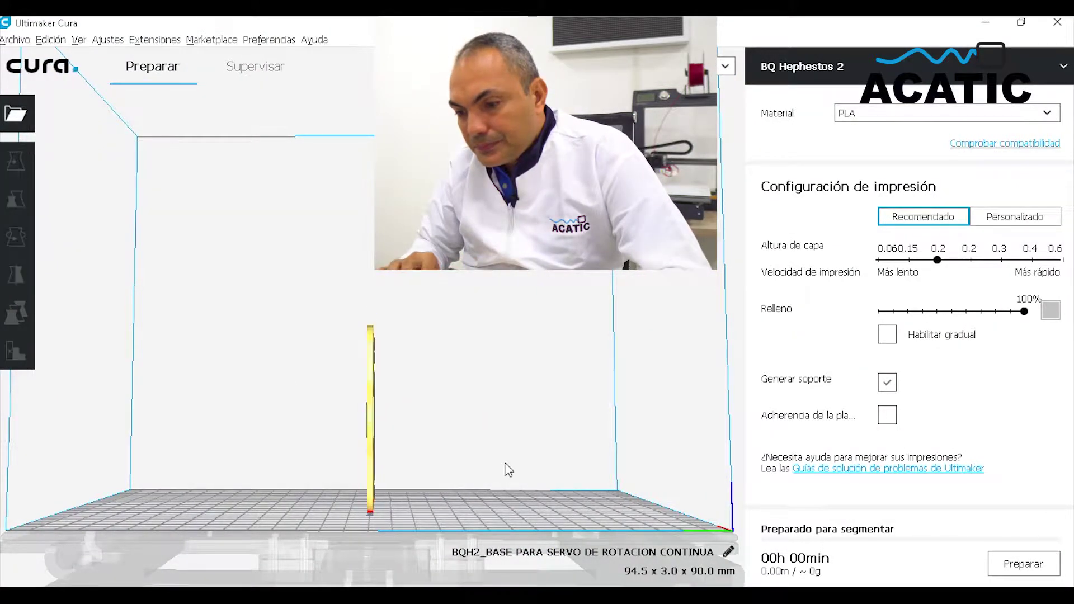
pyautogui.click(371, 422)
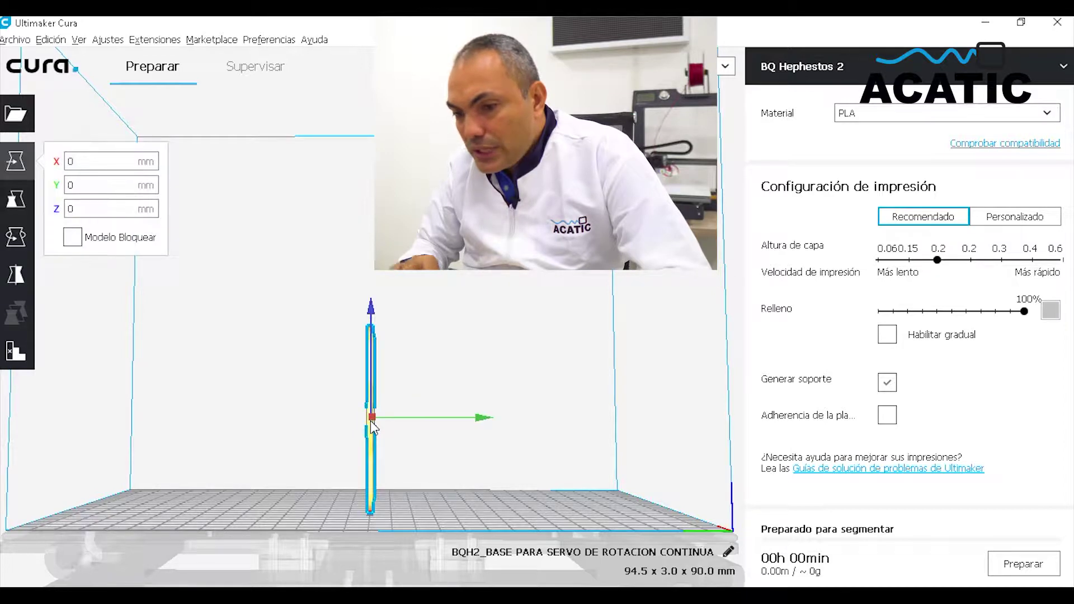
pyautogui.click(16, 240)
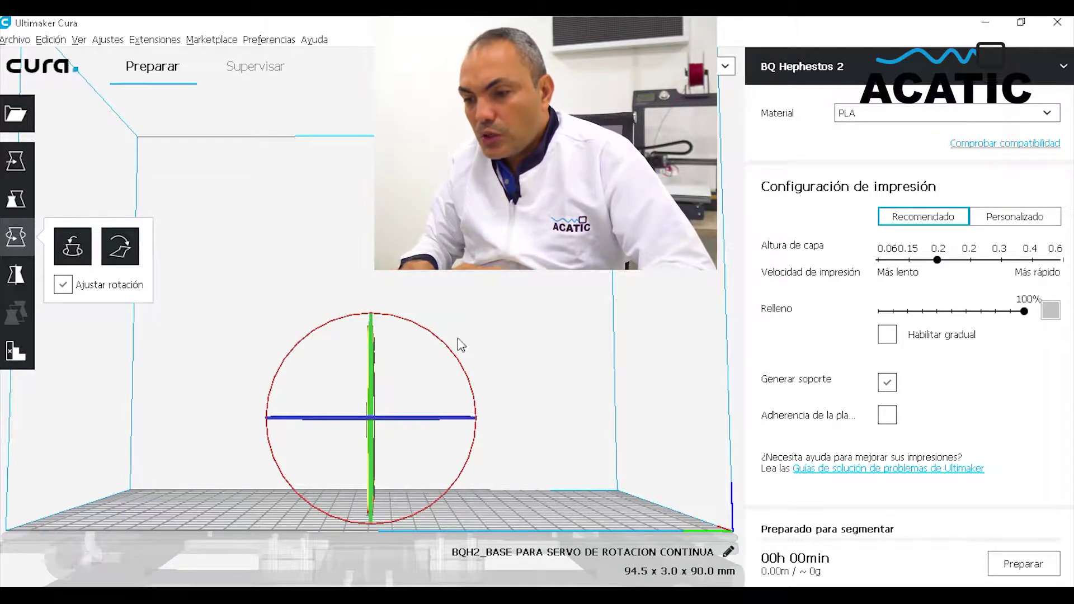
pyautogui.moveTo(445, 347); pyautogui.dragTo(421, 471)
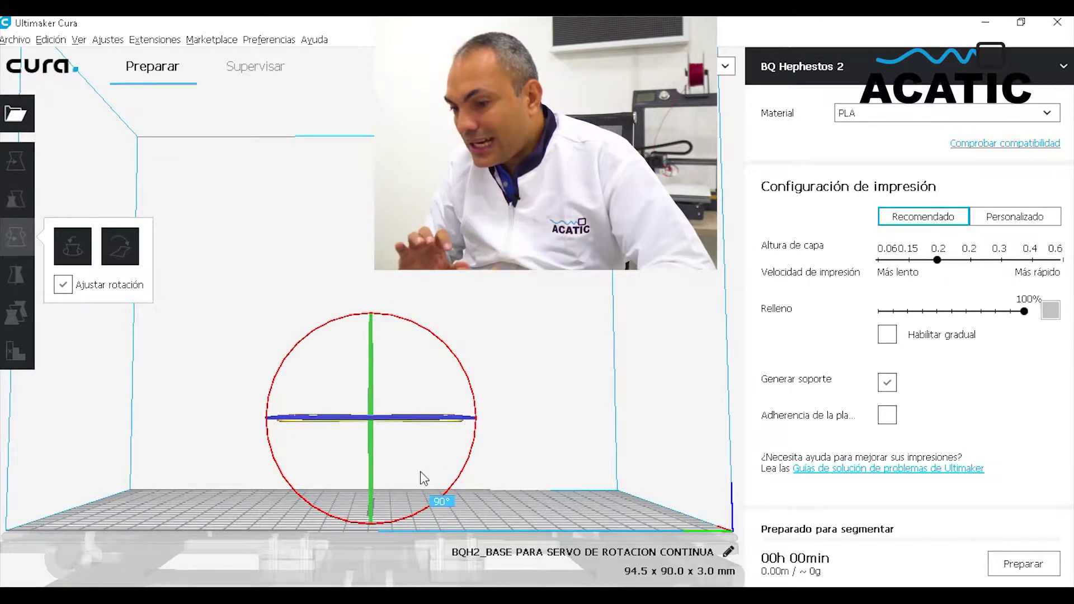
pyautogui.click(491, 348)
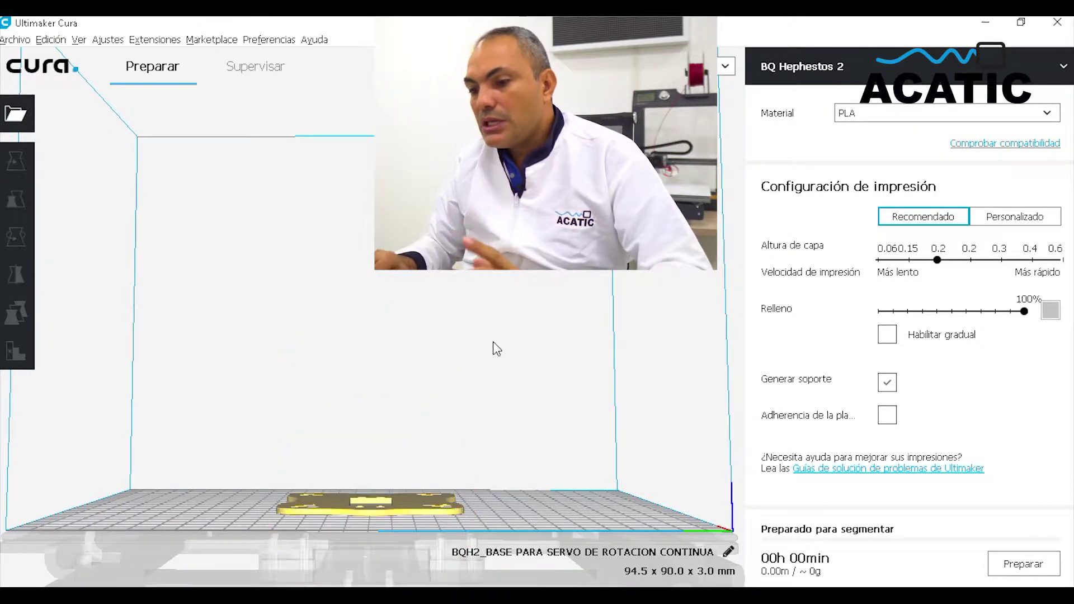
pyautogui.press('Up')
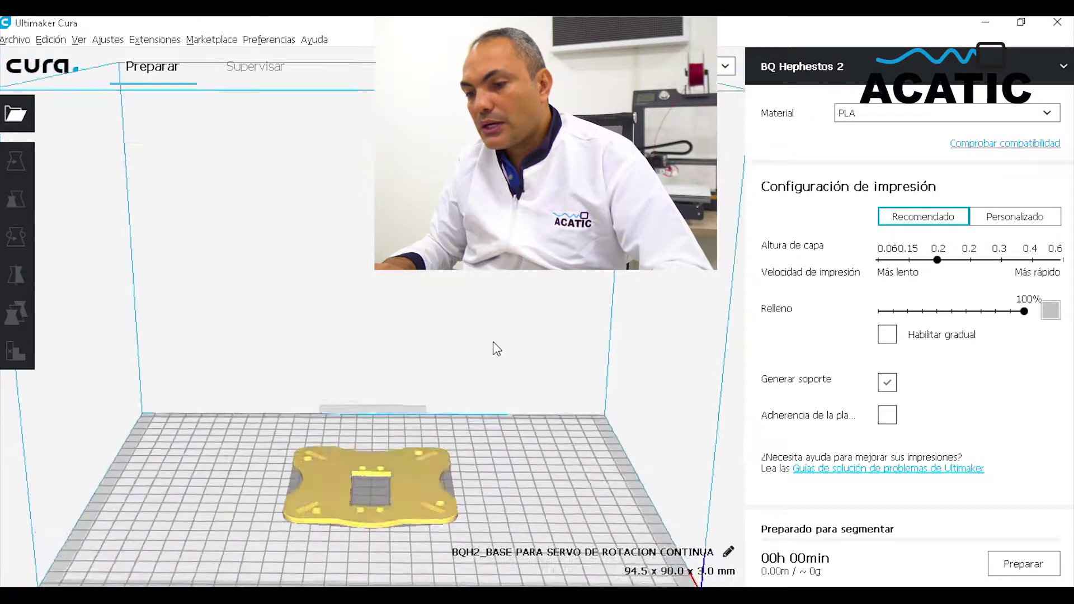